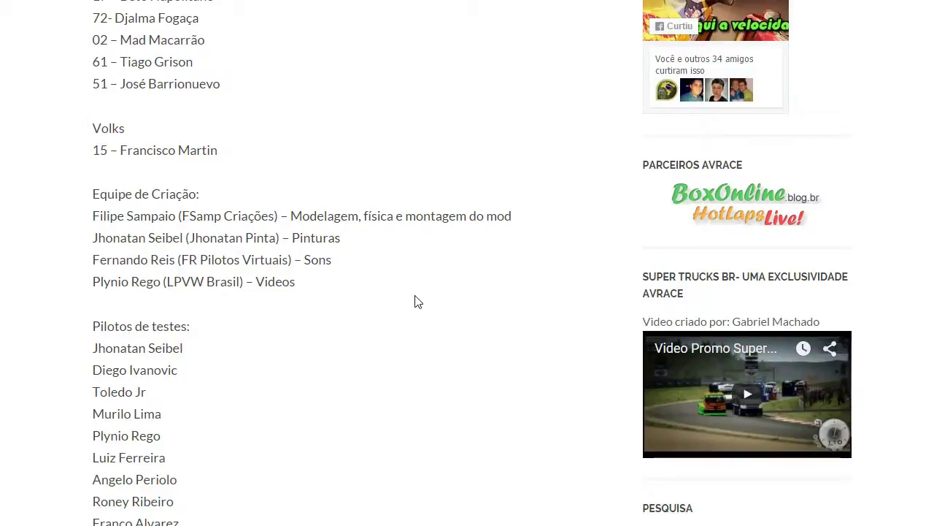
Find the Downloads section at the end of the mod's web page and open the MOD download
scroll(414, 302, "down", 1)
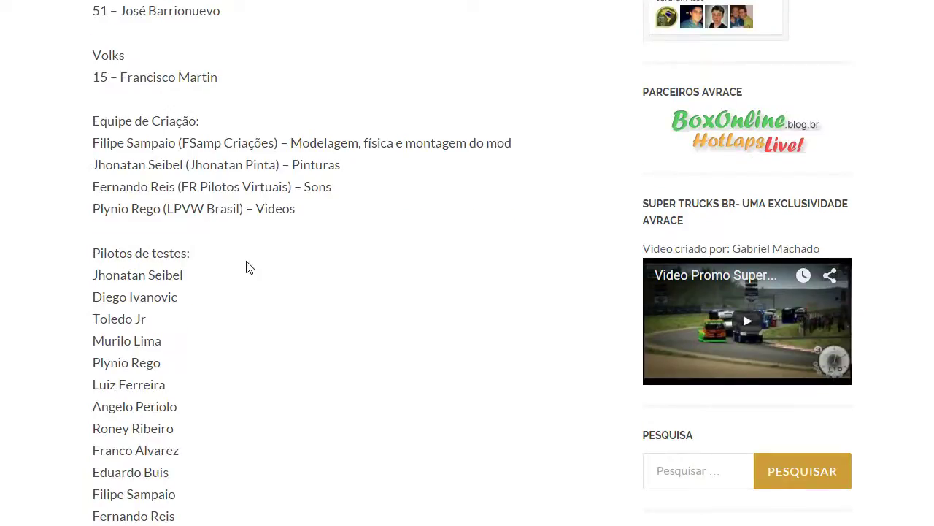
scroll(339, 289, "down", 1)
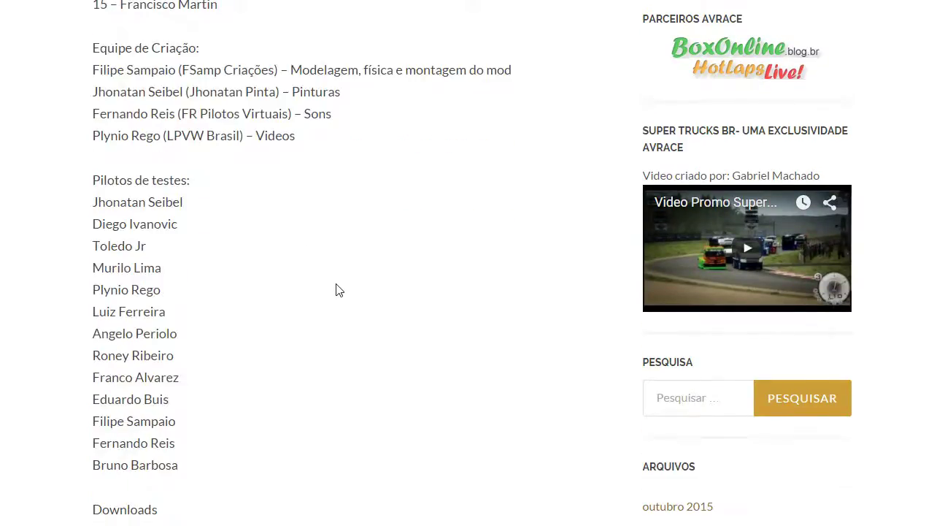
scroll(407, 273, "down", 2)
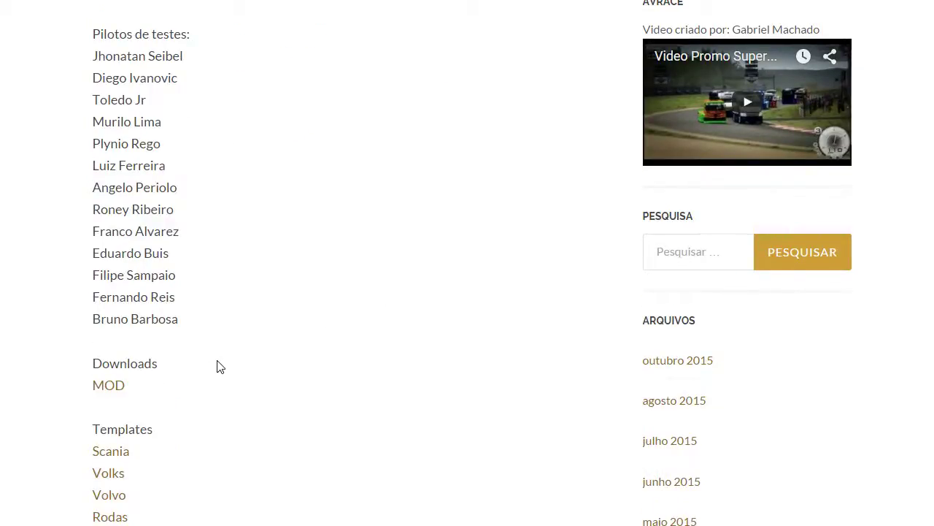
scroll(219, 367, "down", 2)
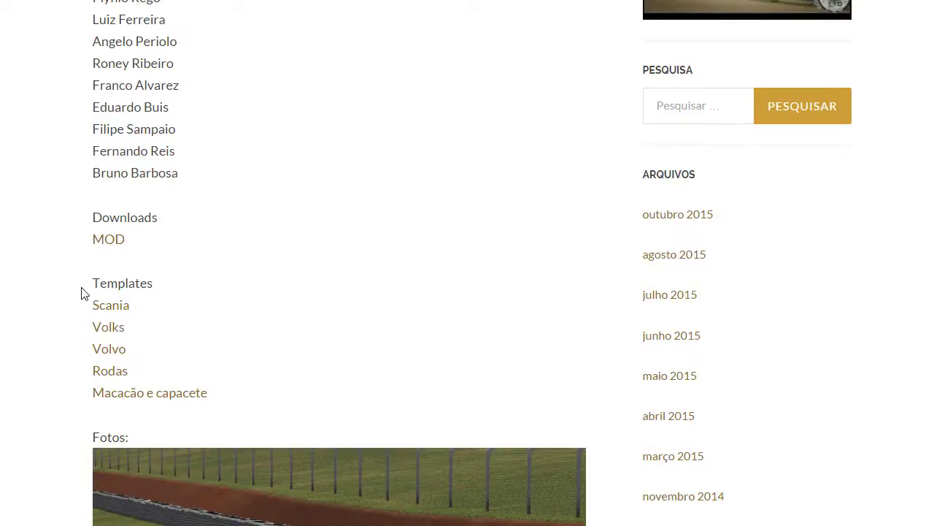
left_click_drag(92, 283, 152, 290)
left_click(224, 281)
left_click(106, 241)
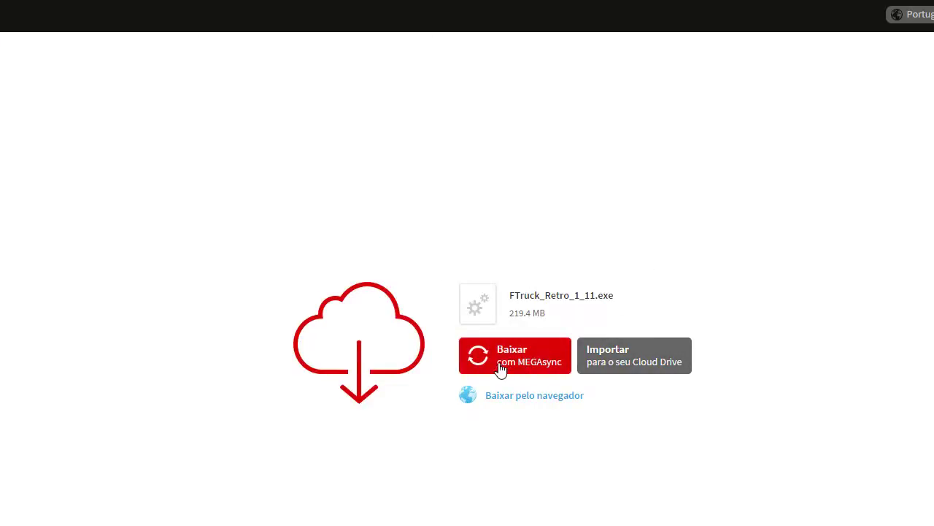
Start downloading FTruck_Retro_1_11.exe through the browser, then pause the transfer
left_click(555, 361)
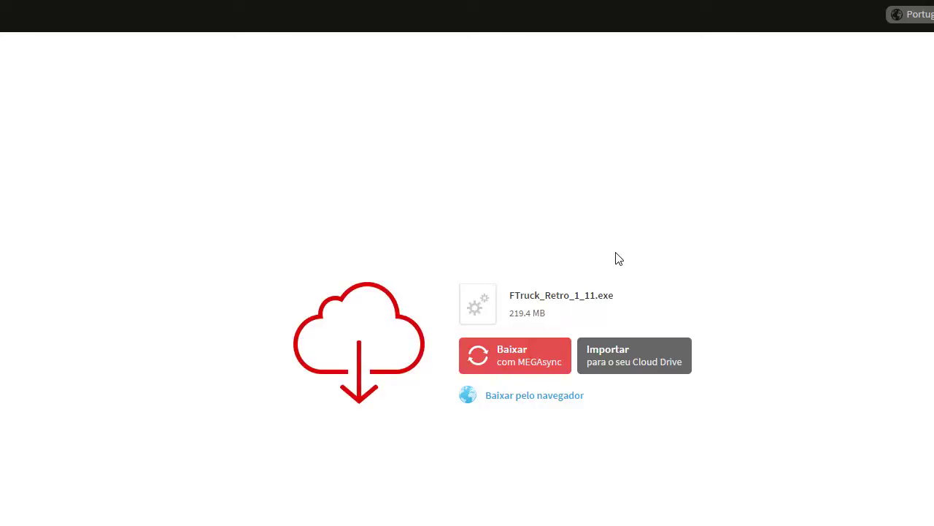
left_click(534, 397)
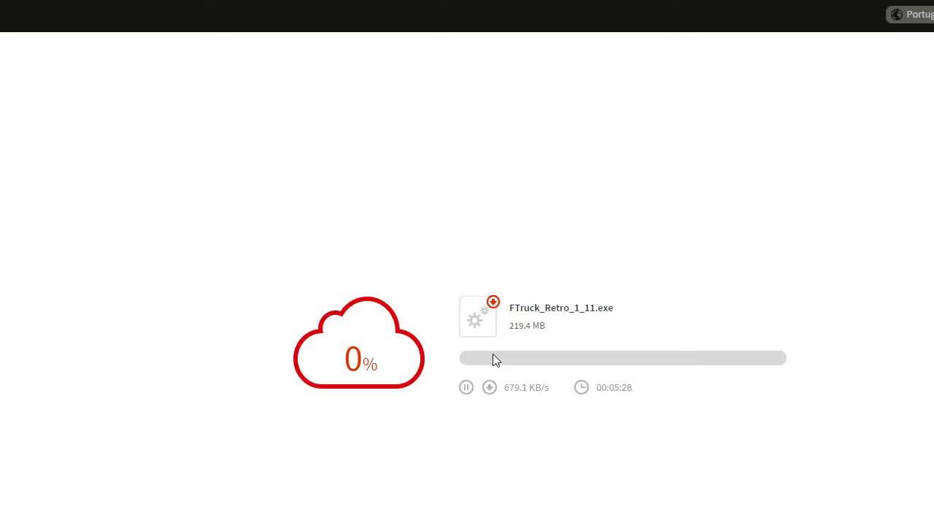
left_click(466, 389)
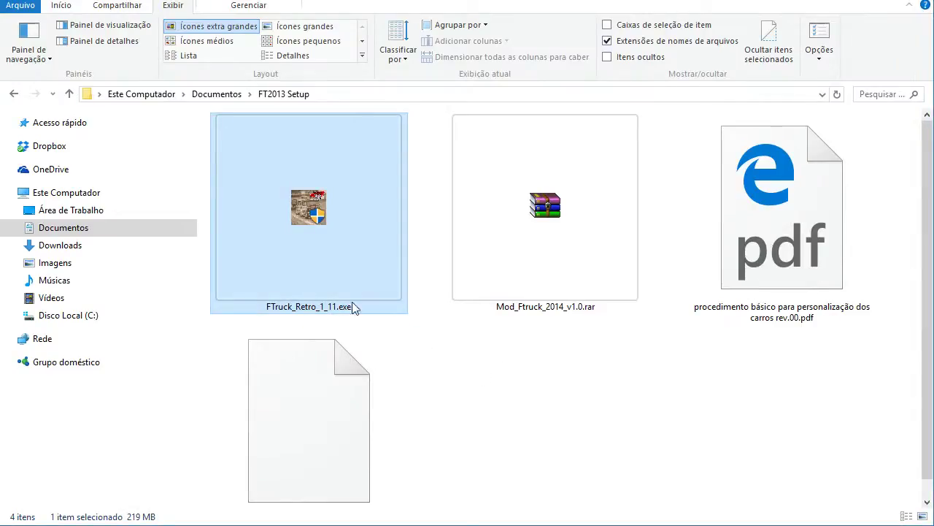
Run FTruck_Retro_1_11.exe from the FT2013 Setup folder and advance the installer to the directory selection
mouse_move(320, 240)
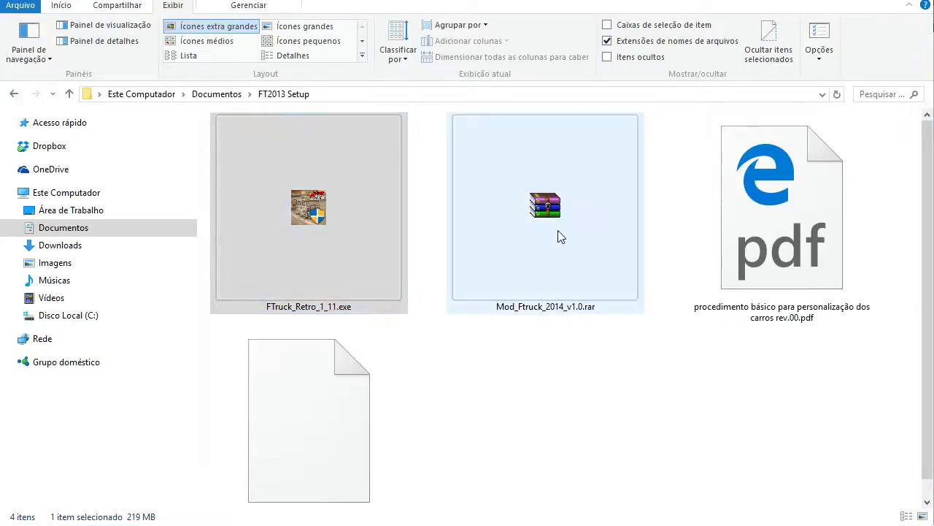
left_click(223, 202)
double_click(311, 192)
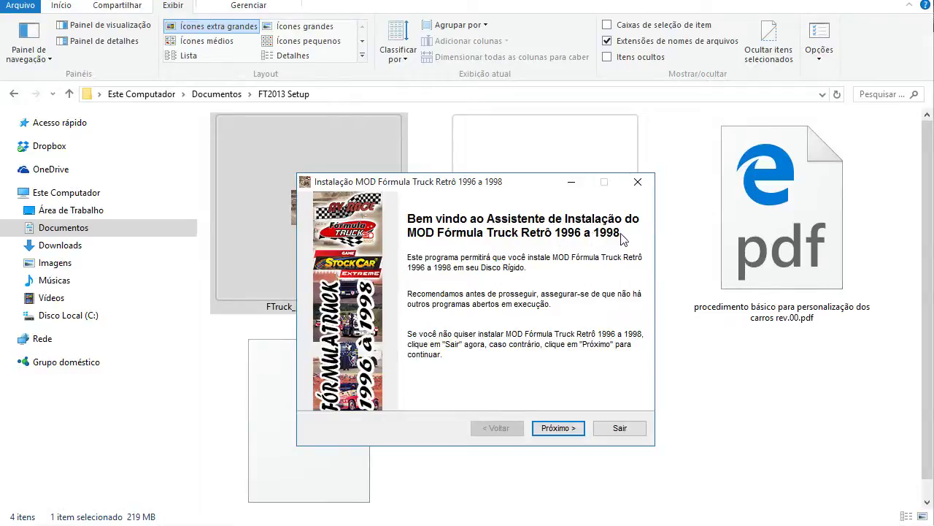
left_click(561, 429)
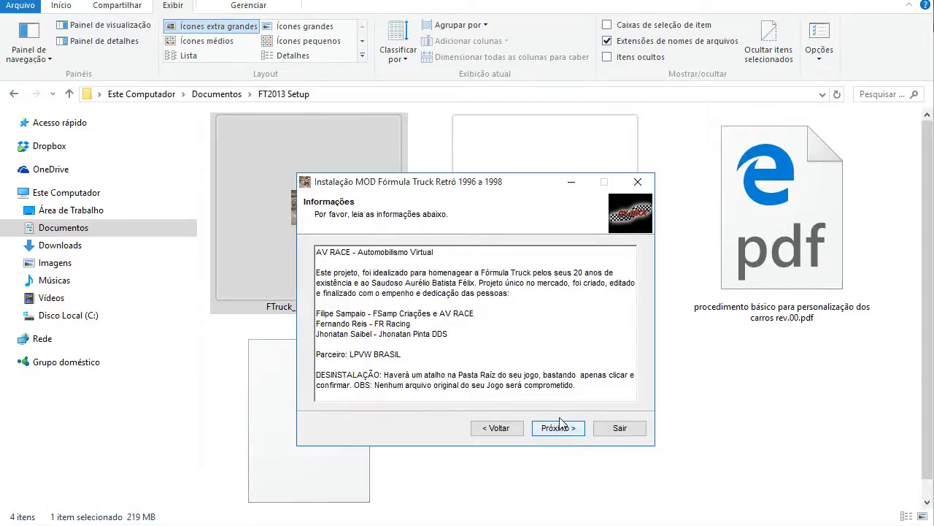
left_click(553, 433)
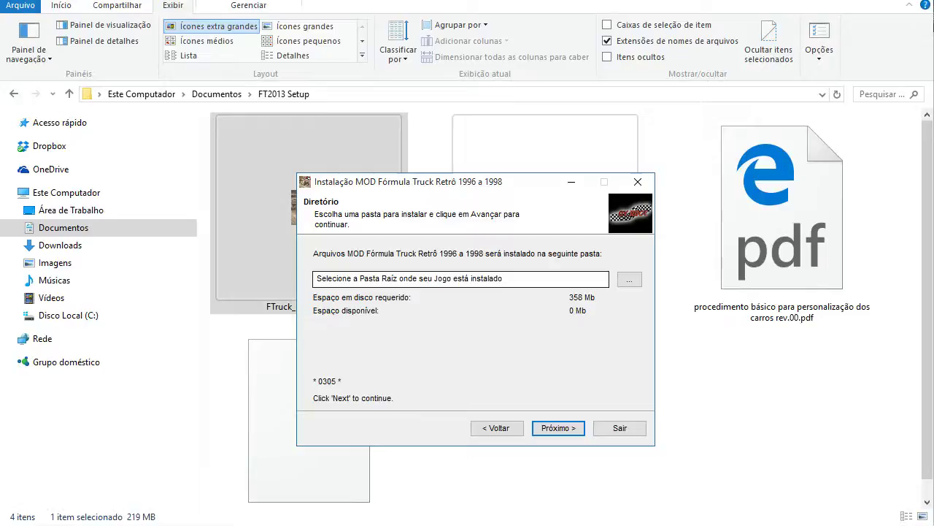
Browse for the installation directory and select the Game Stock Car Extreme 2013server folder on Disco Local (C:)
left_click(628, 280)
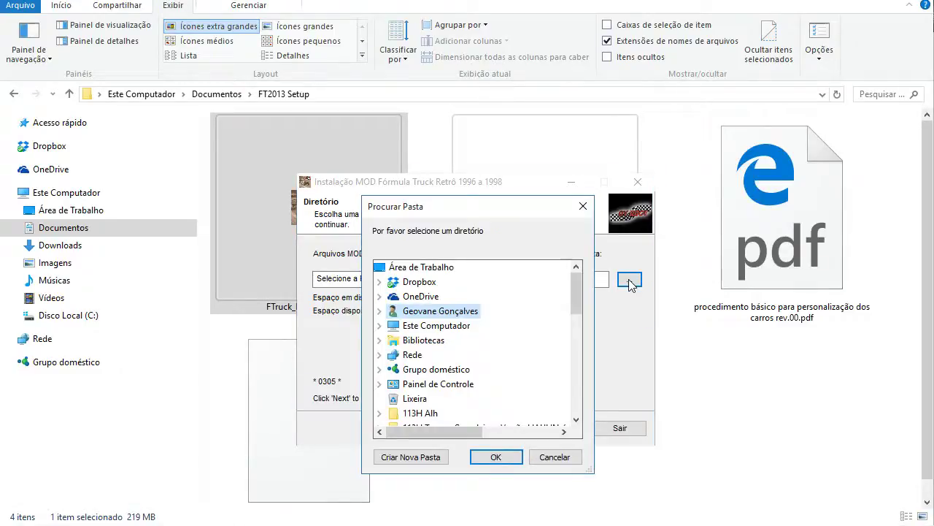
left_click(384, 329)
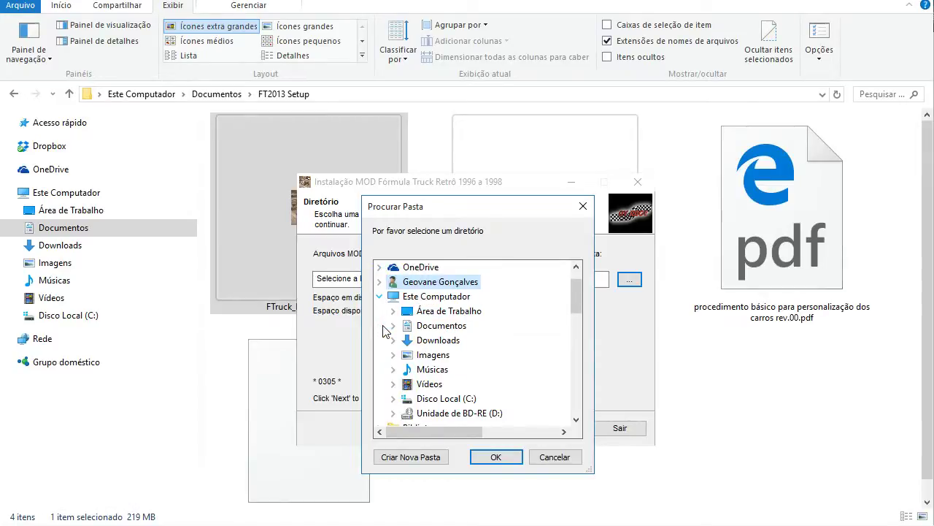
double_click(434, 399)
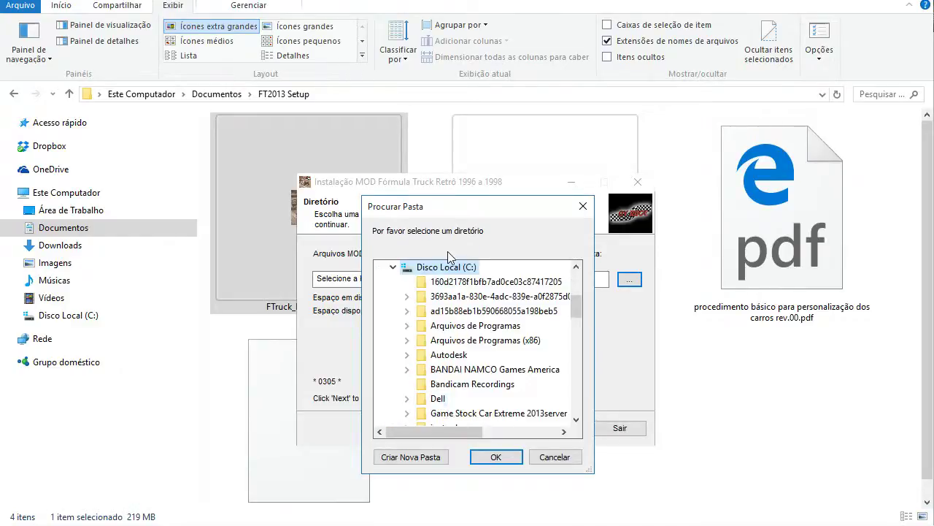
scroll(475, 329, "down", 3)
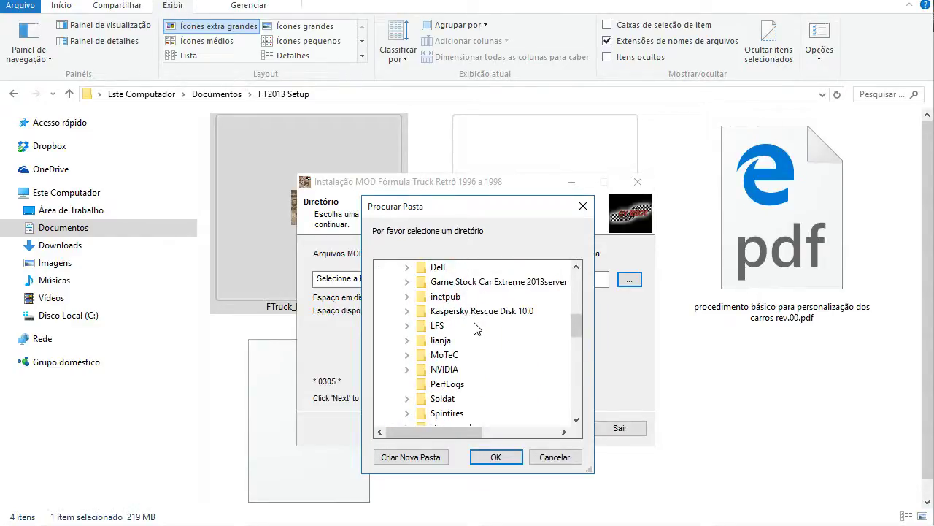
double_click(473, 285)
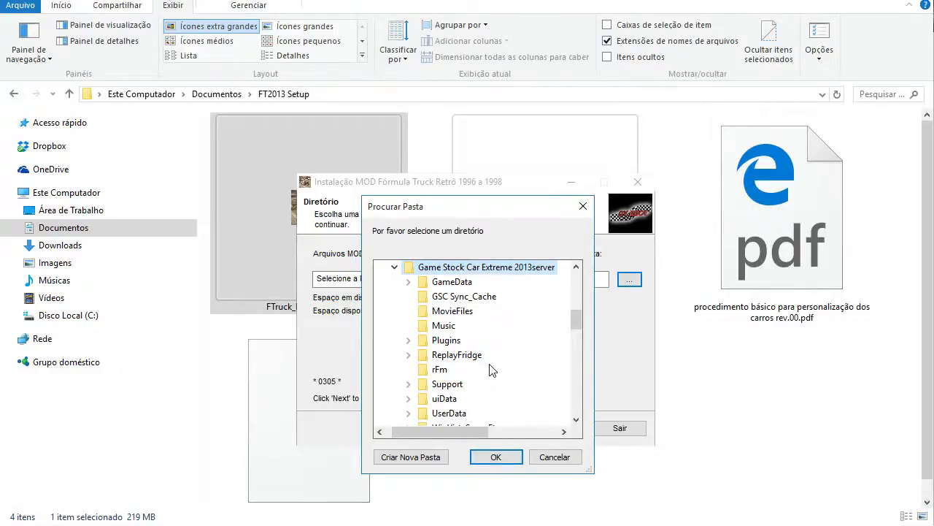
Examine the Steam game folders under Arquivos de Programas (x86), Steam, steamapps, common in the directory tree
scroll(491, 371, "up", 3)
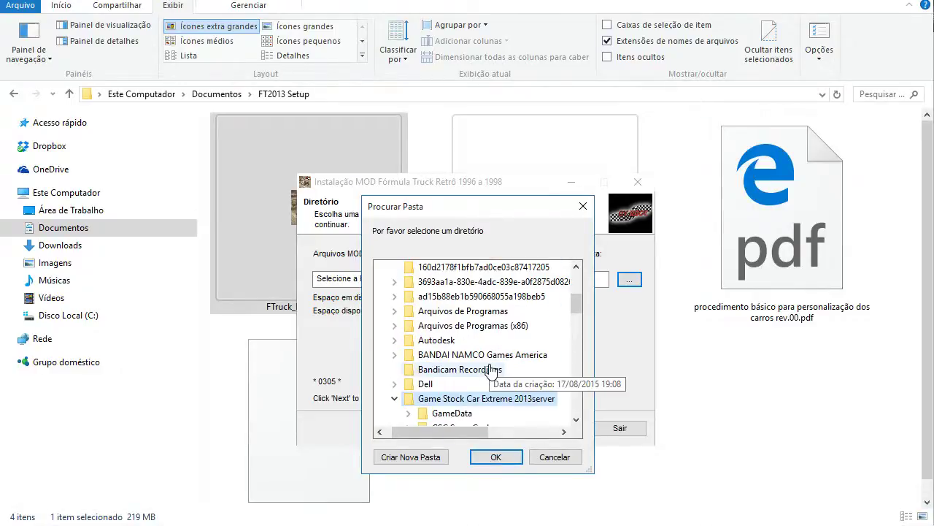
left_click(395, 326)
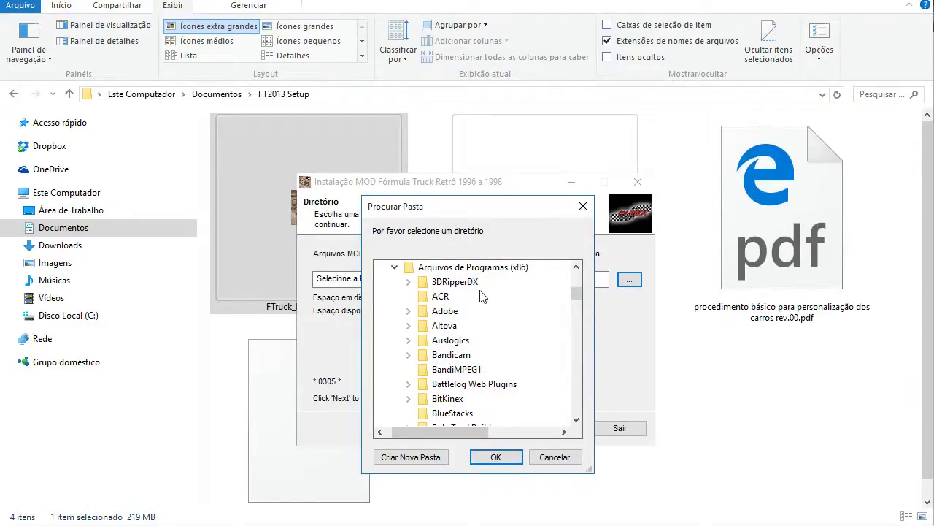
scroll(487, 349, "down", 2)
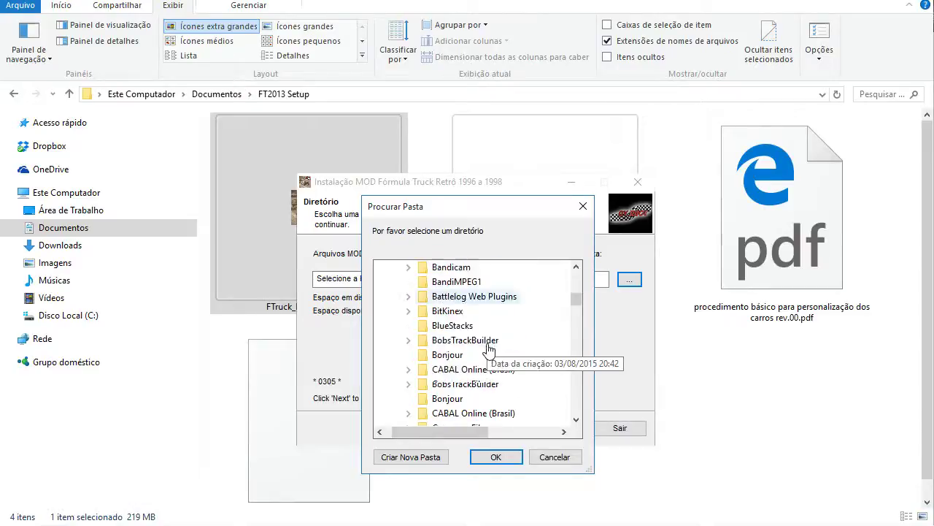
scroll(488, 349, "down", 5)
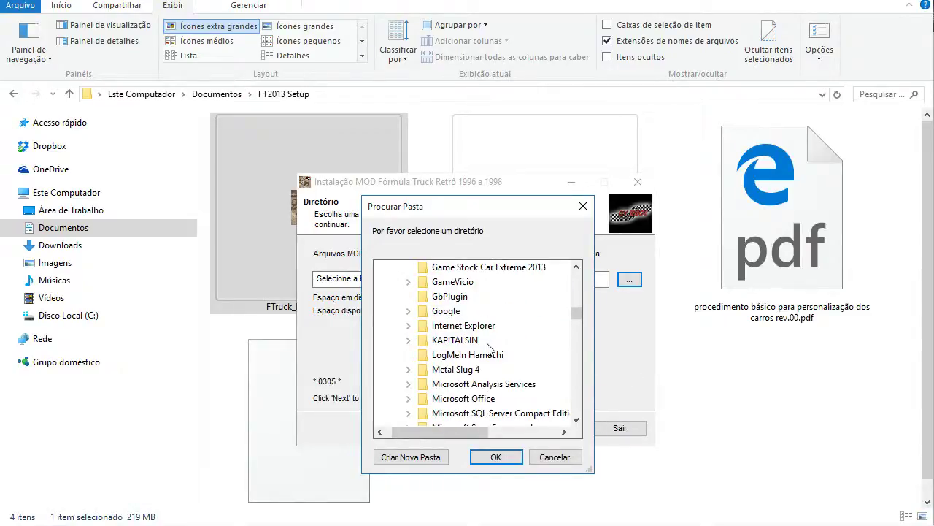
scroll(488, 349, "down", 2)
scroll(487, 349, "down", 2)
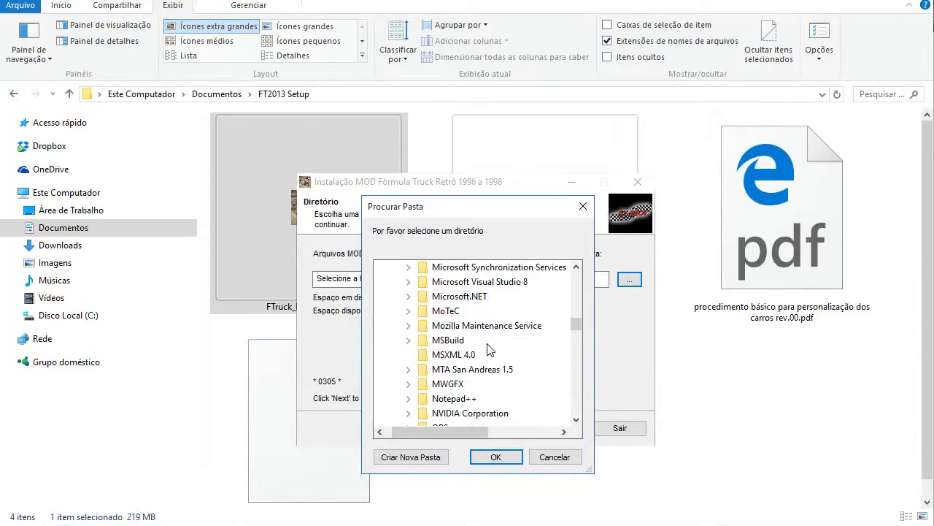
scroll(488, 349, "down", 5)
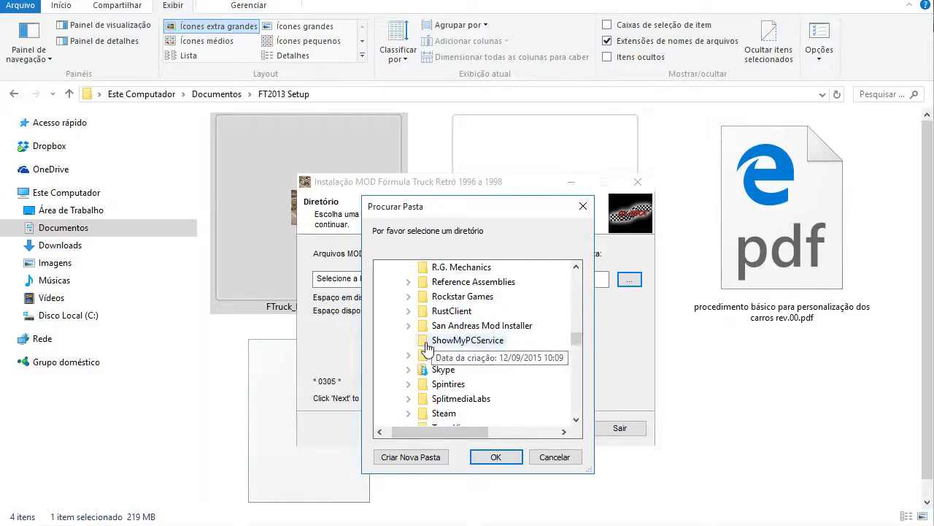
left_click(409, 412)
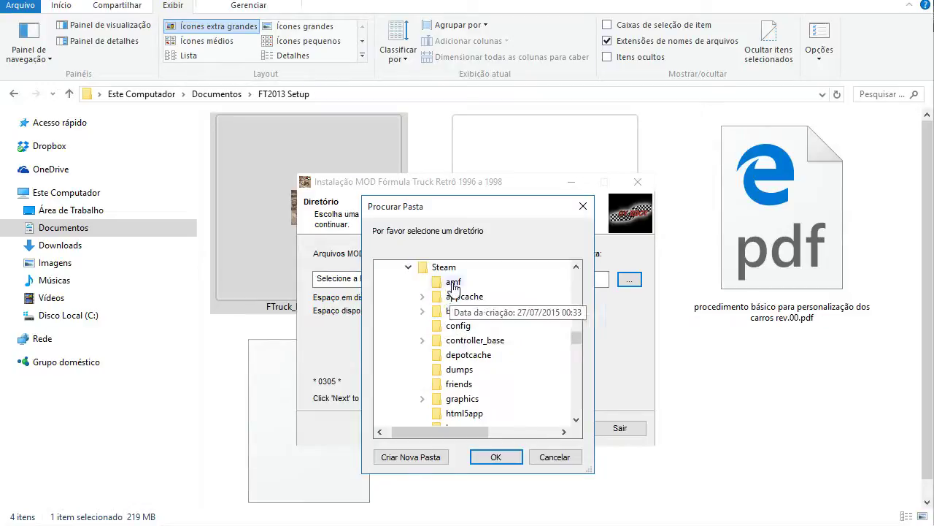
scroll(449, 284, "down", 2)
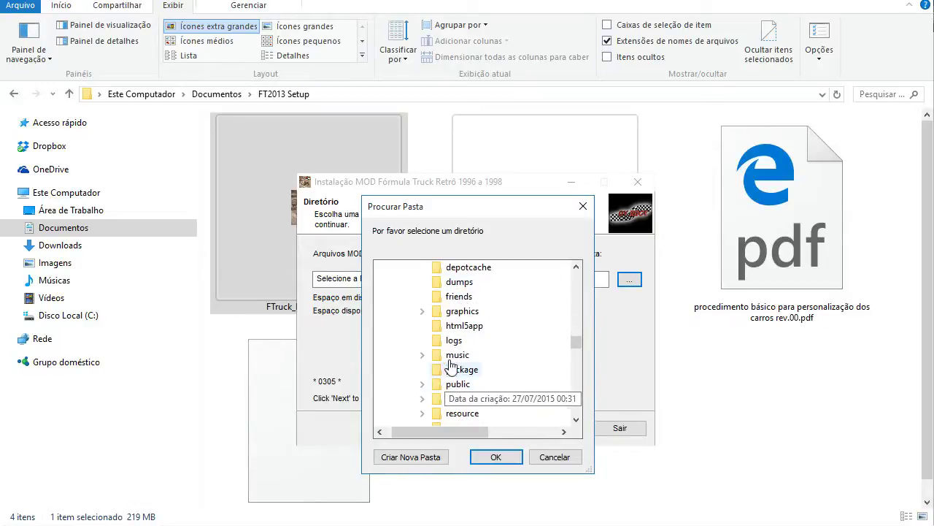
scroll(452, 343, "down", 2)
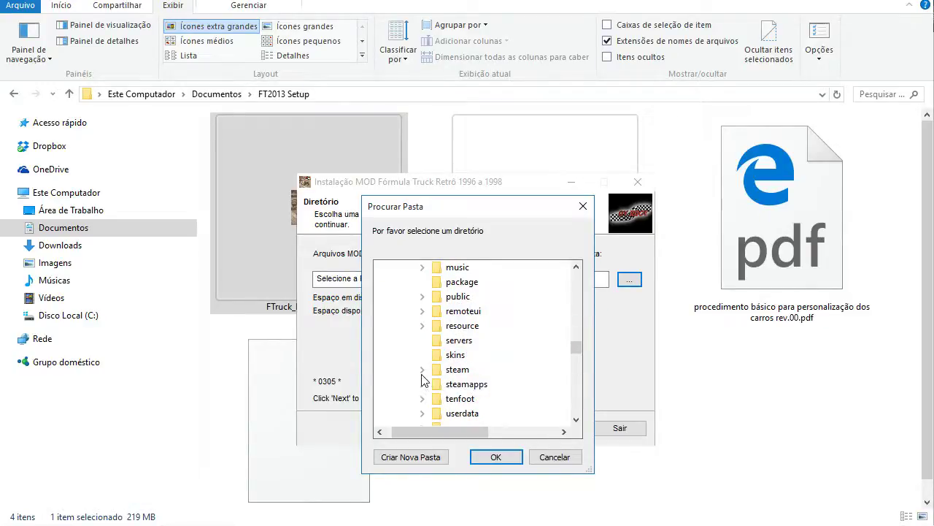
left_click(422, 384)
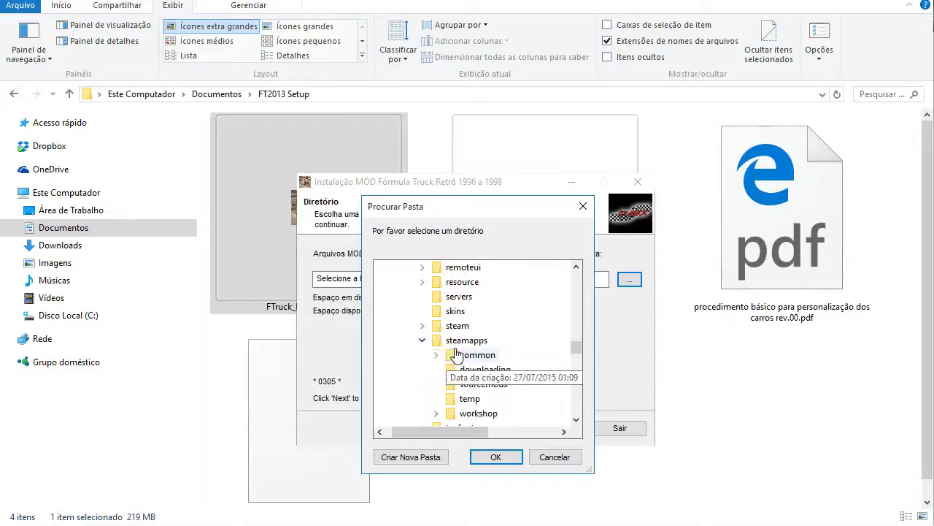
left_click(436, 355)
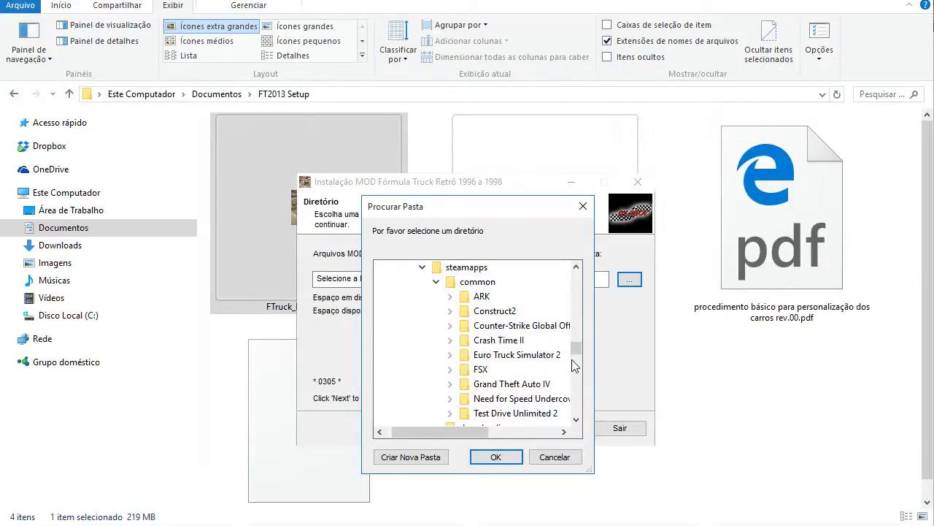
Collapse the steamapps and Arquivos de Programas (x86) folders and return to the Game Stock Car Extreme 2013server folder
left_click(423, 268)
scroll(438, 343, "up", 12)
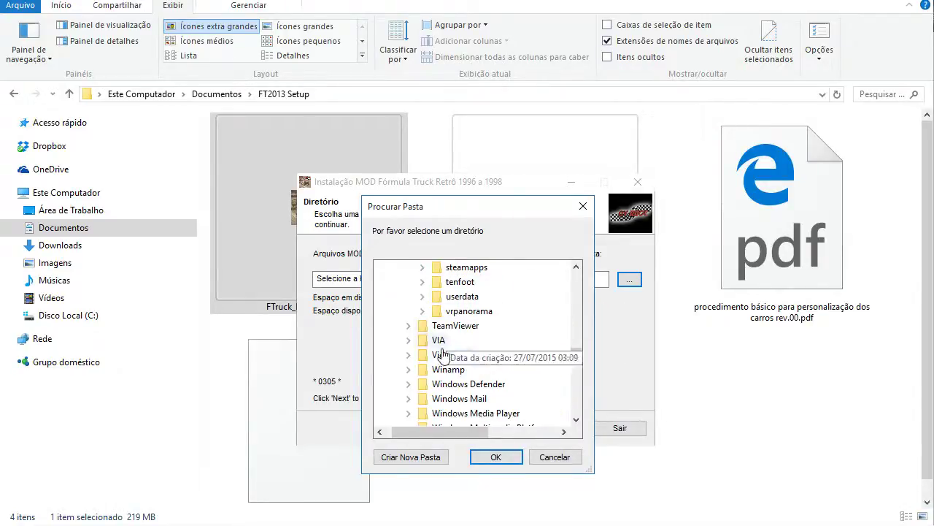
scroll(446, 333, "up", 15)
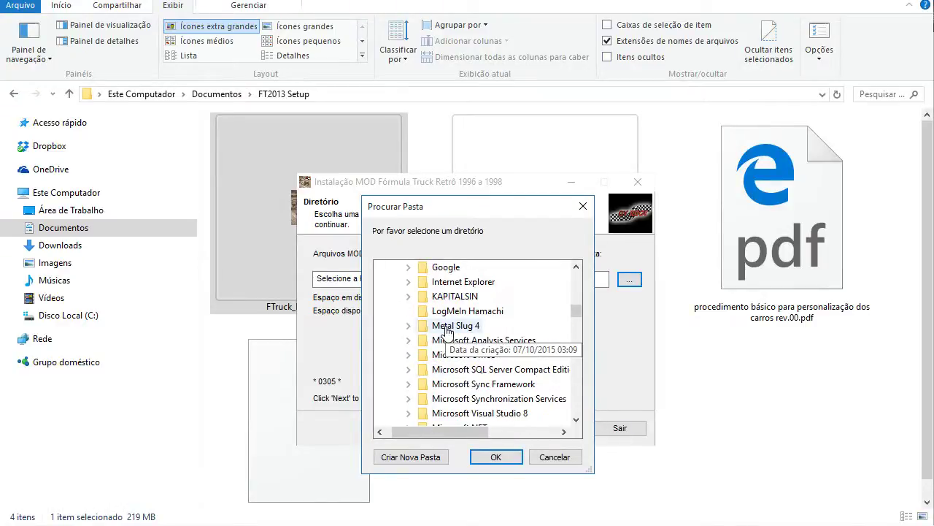
scroll(412, 415, "down", 3)
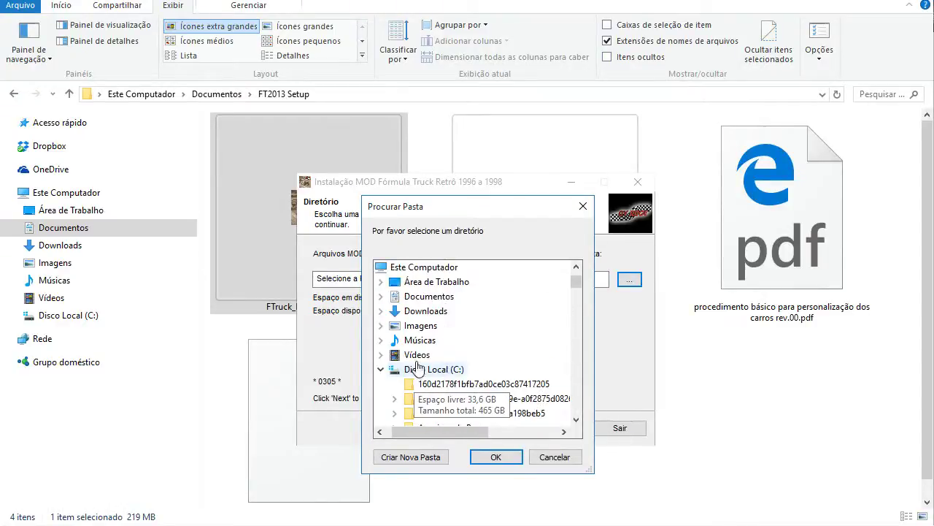
left_click(395, 312)
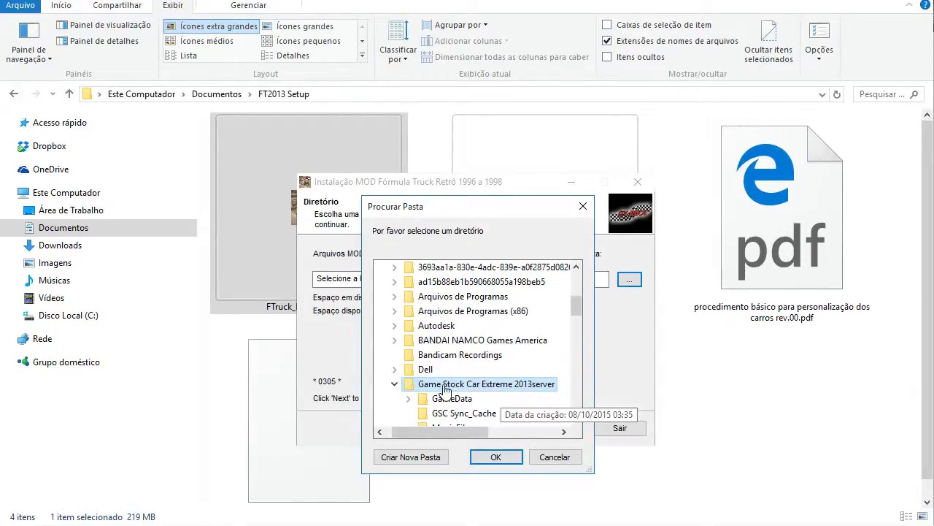
Confirm C:\Game Stock Car Extreme 2013server as the destination and install MOD Fórmula Truck Retrô 1996 a 1998 there
left_click(482, 458)
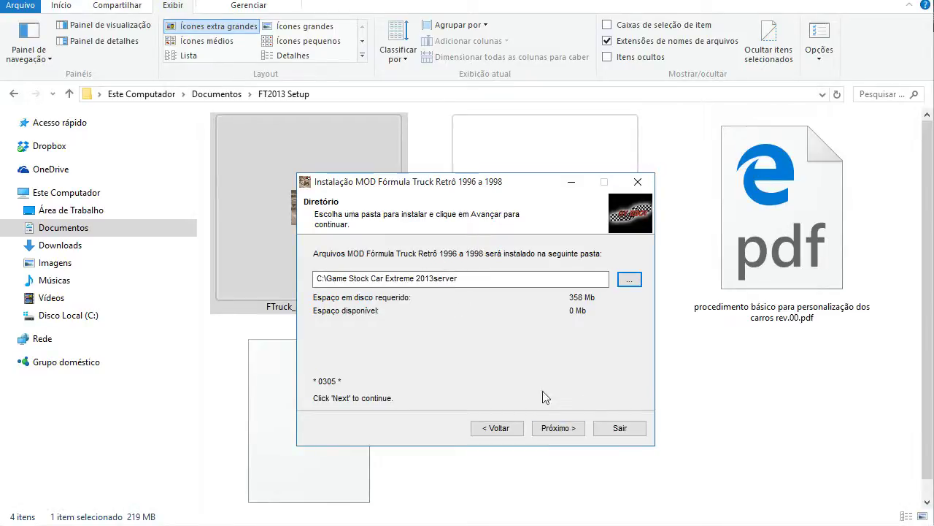
left_click(551, 428)
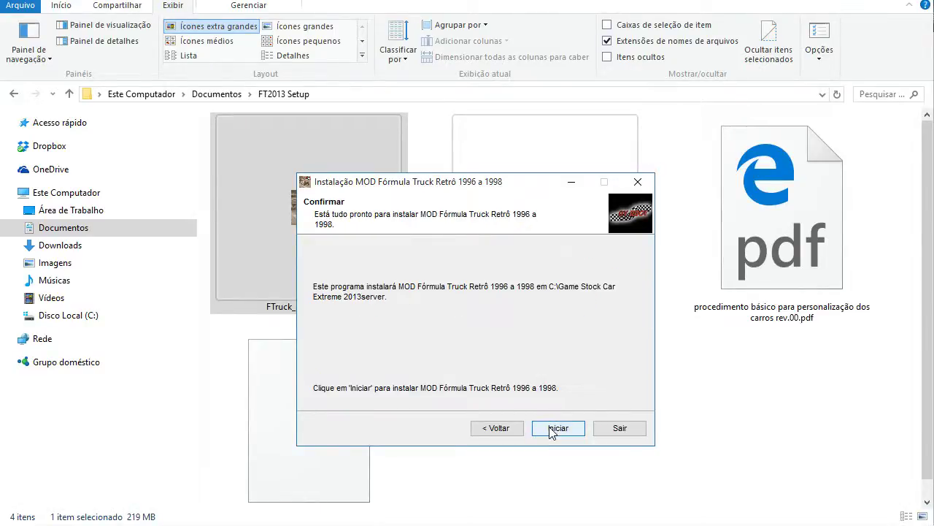
left_click(556, 430)
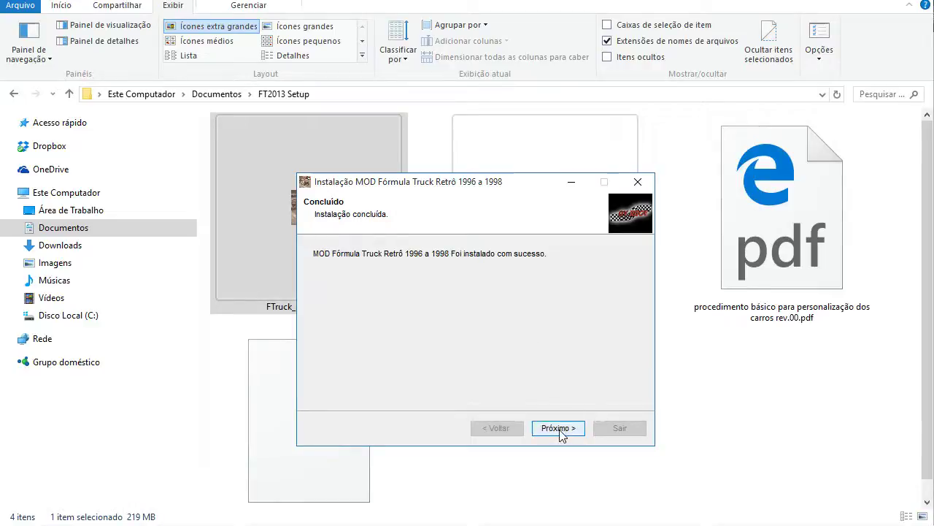
Finish and exit the MOD Fórmula Truck Retrô 1996 a 1998 installer
left_click(561, 432)
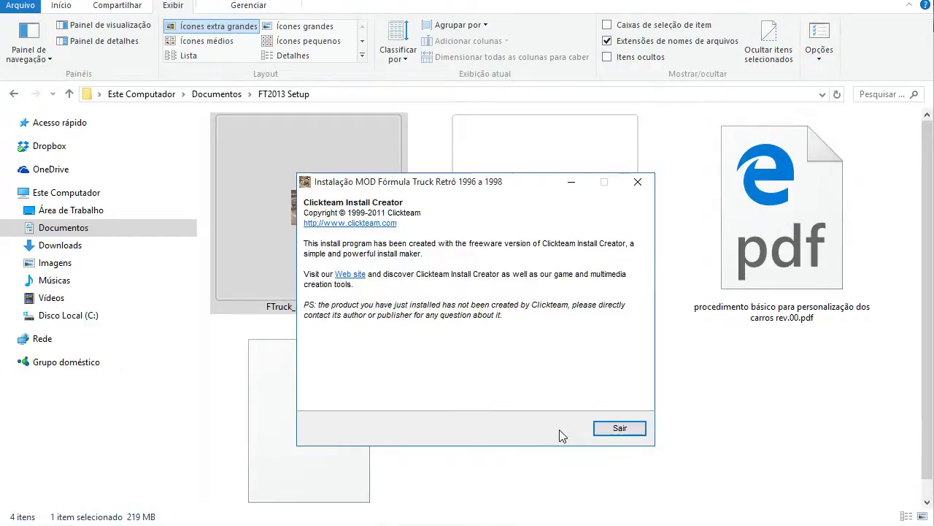
left_click(618, 428)
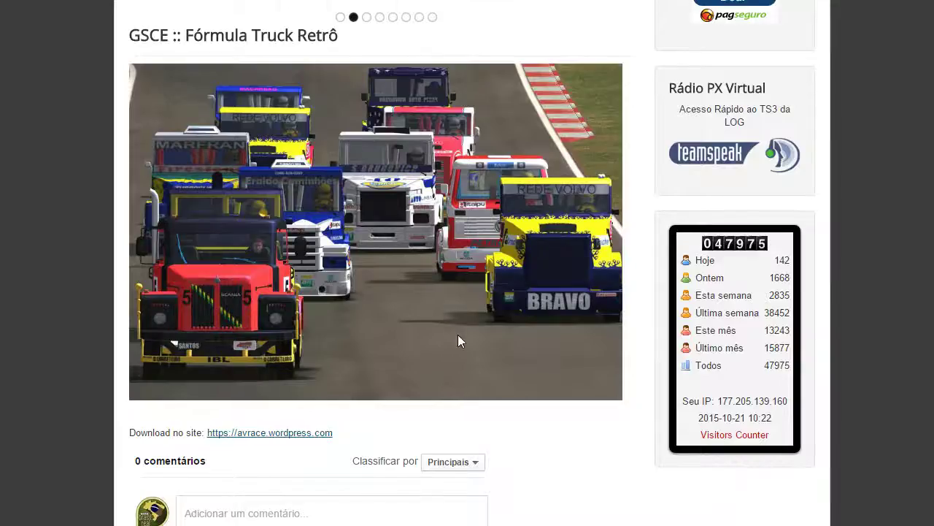
Look through the partner banners in the carousel above the GSCE :: Fórmula Truck Retrô article, ending on the first one, Auto Skin
scroll(480, 349, "up", 3)
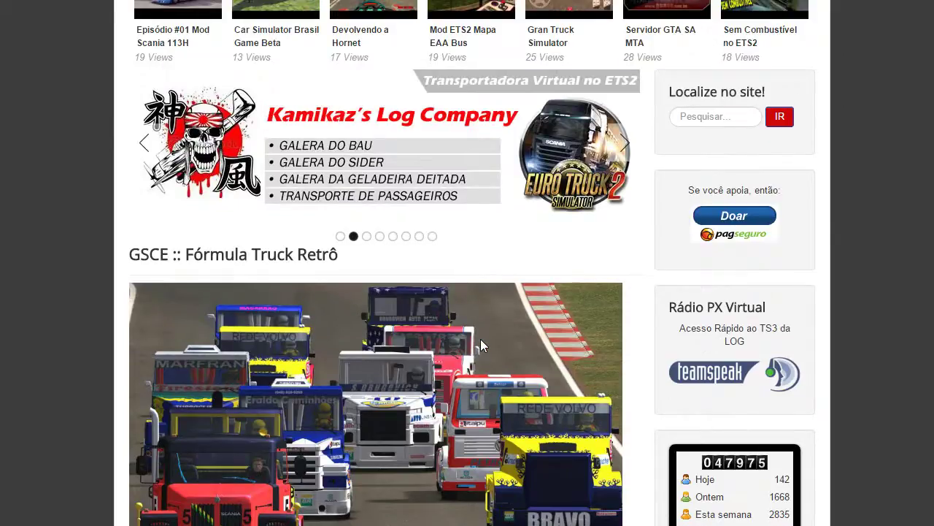
left_click(369, 238)
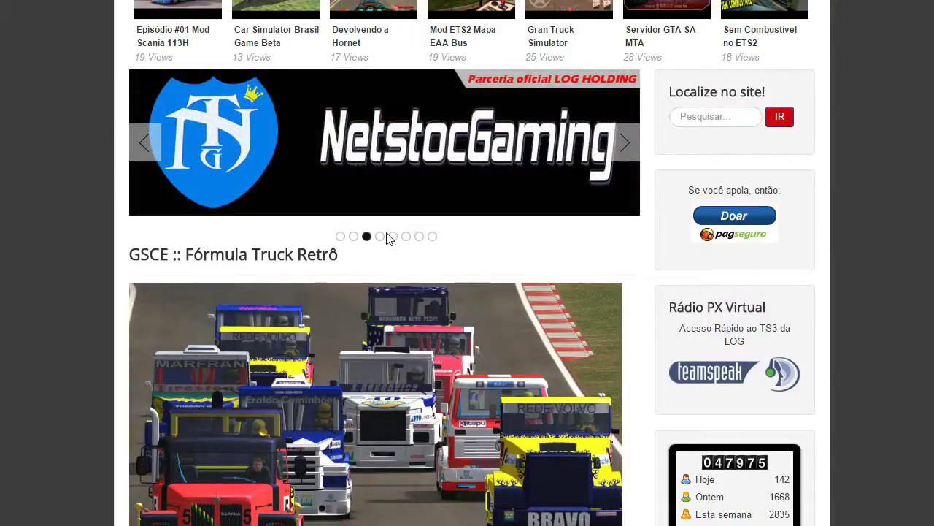
left_click(380, 237)
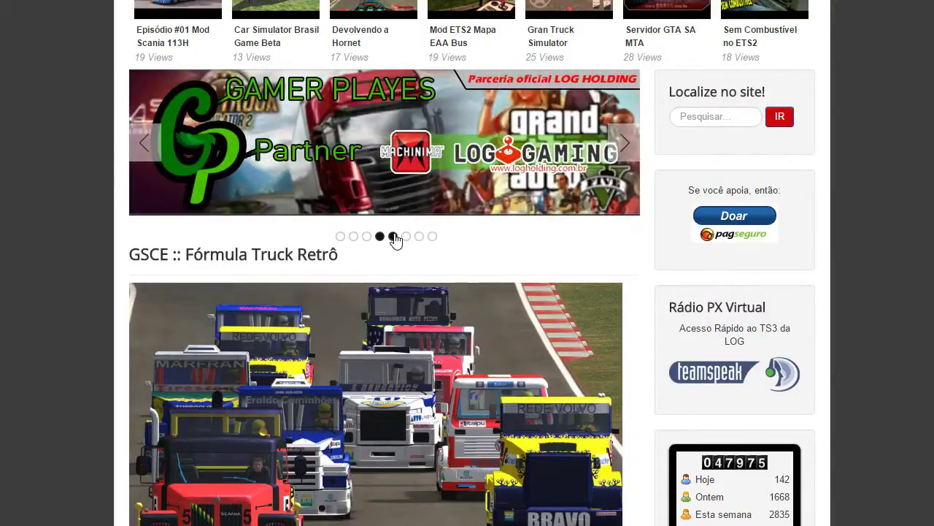
left_click(394, 237)
left_click(407, 238)
left_click(419, 238)
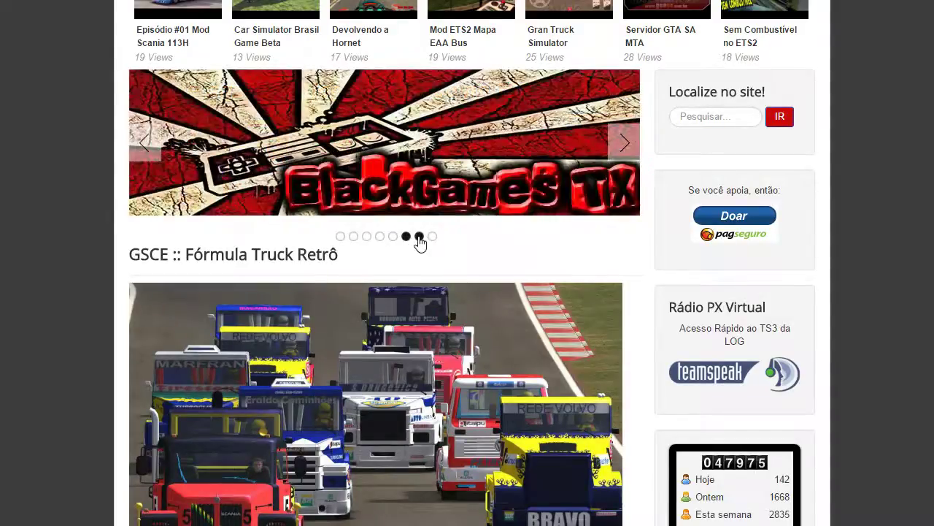
left_click(433, 237)
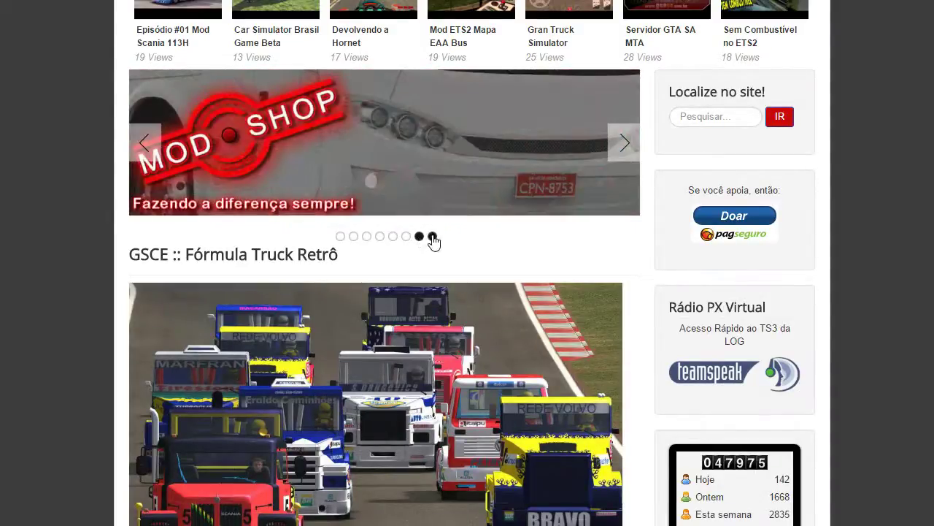
left_click(340, 236)
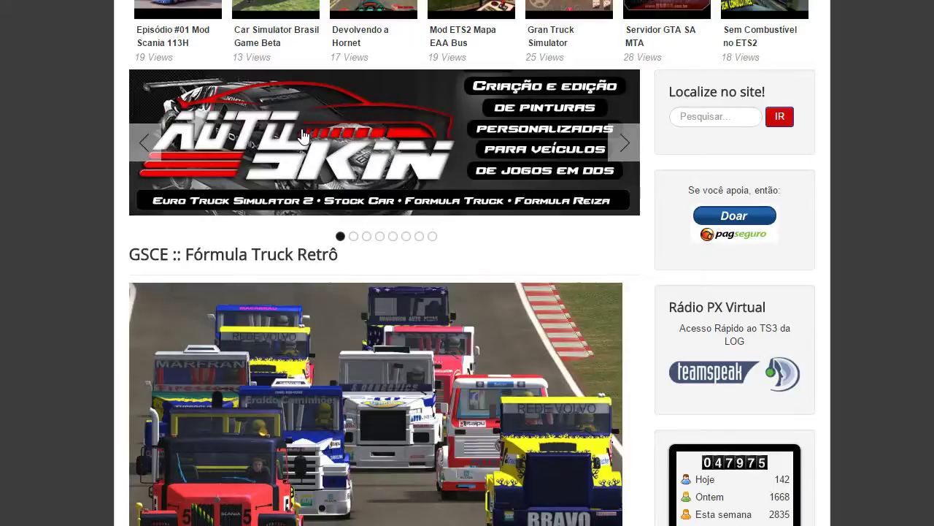
Open the Auto Skin Facebook page from its banner and examine the timeline posts with custom vehicle paint photos
left_click(431, 130)
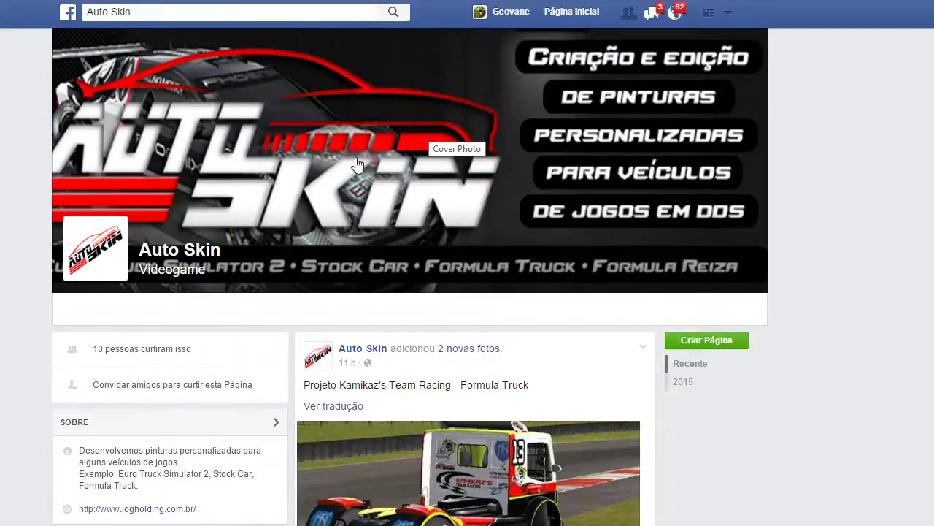
scroll(802, 204, "down", 1)
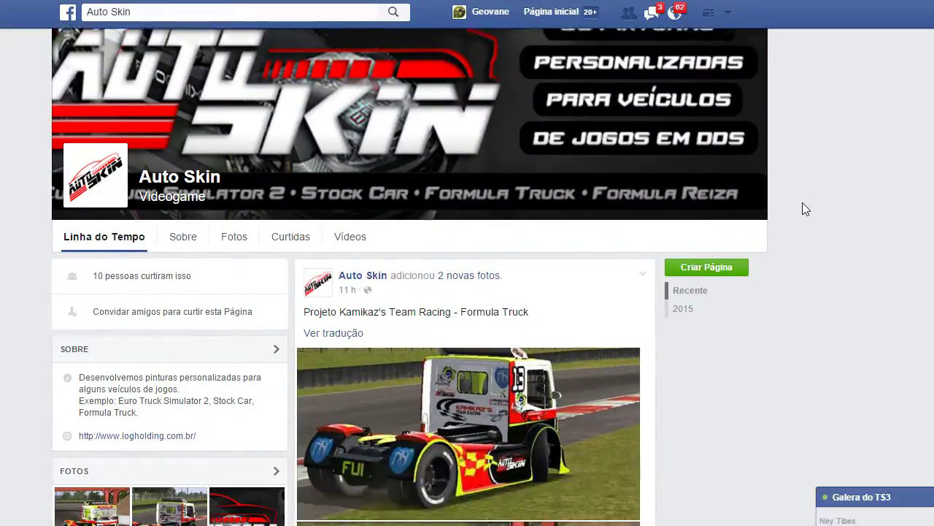
scroll(802, 203, "down", 2)
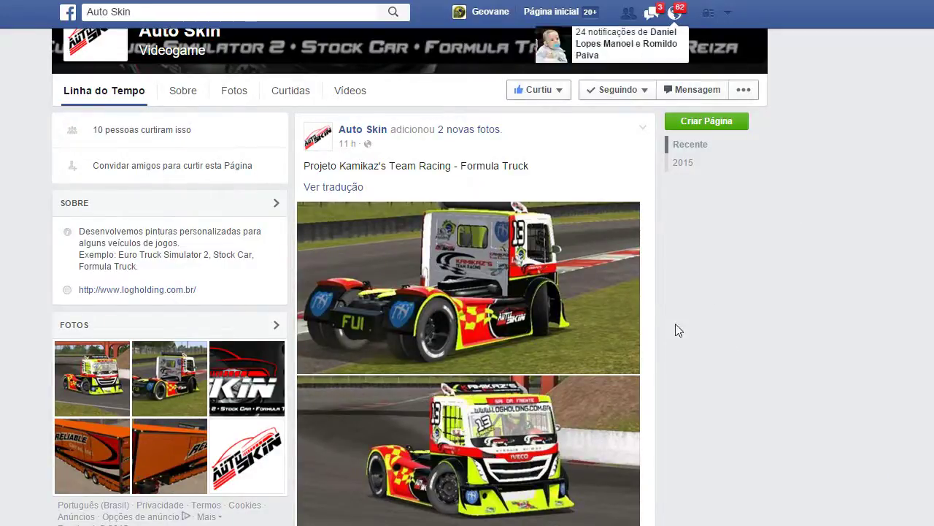
scroll(726, 290, "up", 2)
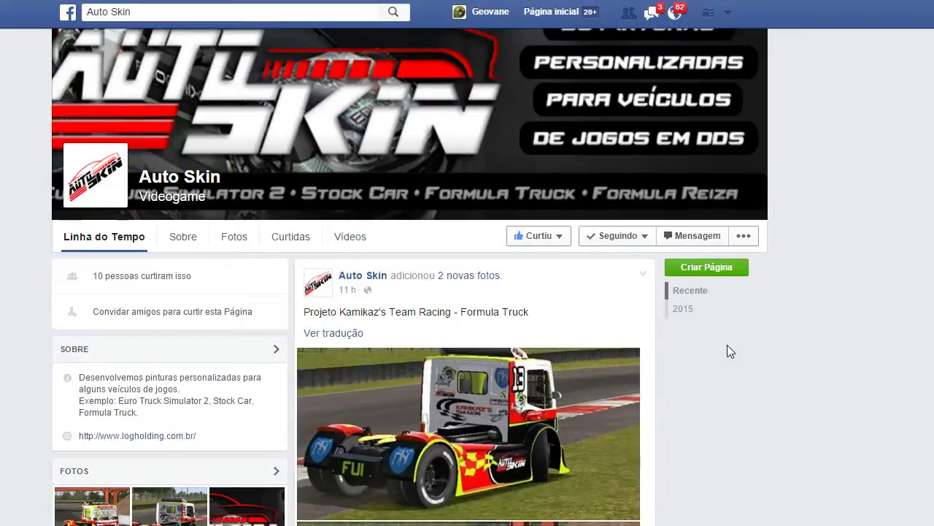
scroll(727, 344, "down", 2)
scroll(728, 344, "down", 2)
scroll(727, 345, "down", 3)
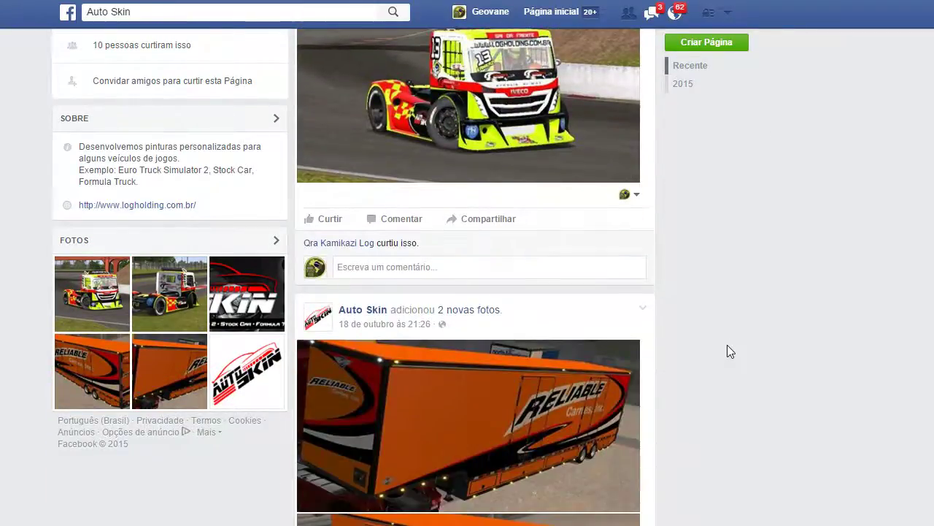